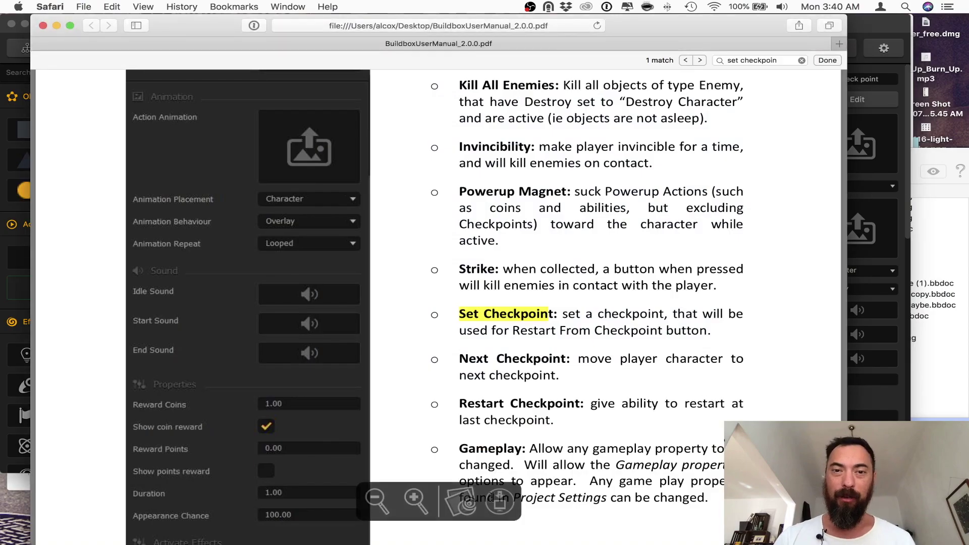
- Create a new single-world project using the Dogfight gameplay type with Distance scoring and an endless world
drag(671, 22, 780, 6)
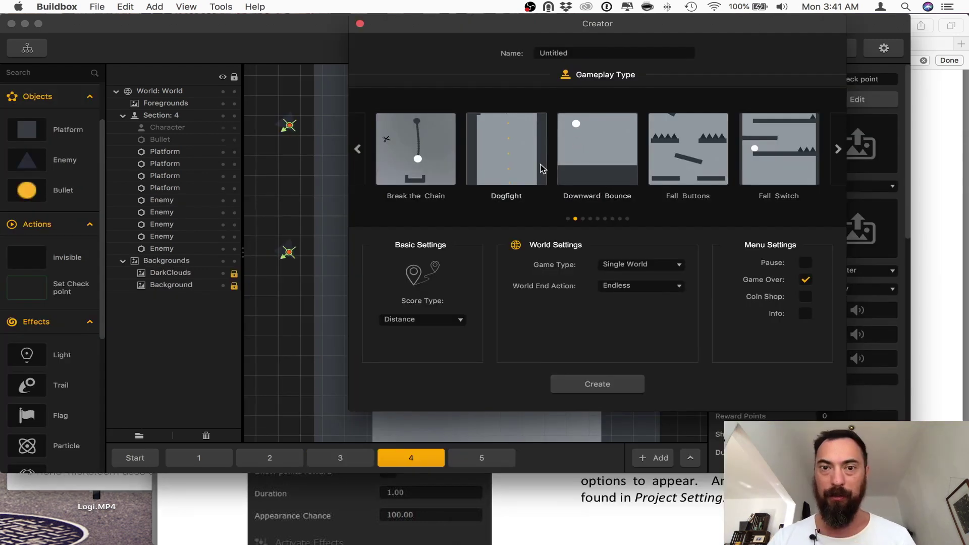
click(508, 171)
click(603, 391)
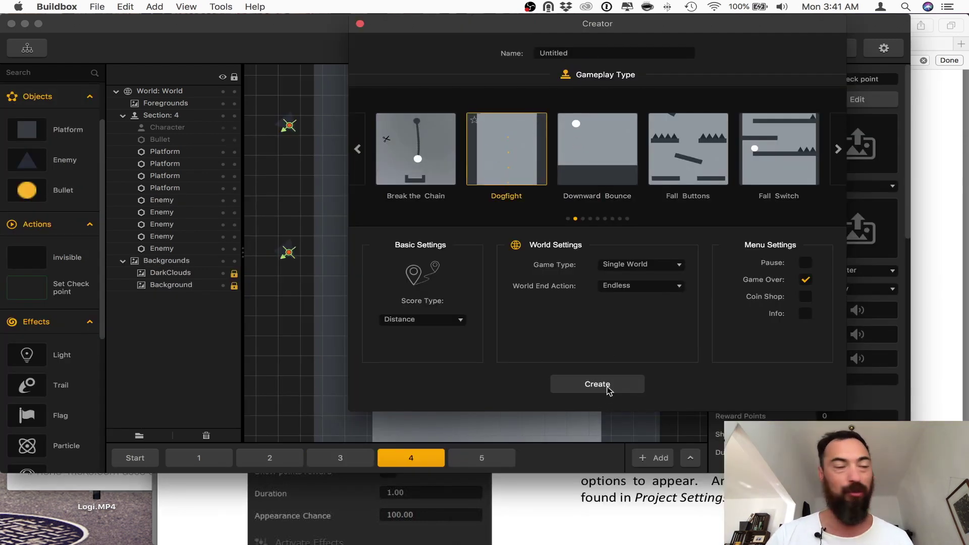
- Import invisible.png from the Ballz Color Scheme folder as an action and name it "set check point"
key(ctrl+Up)
click(437, 222)
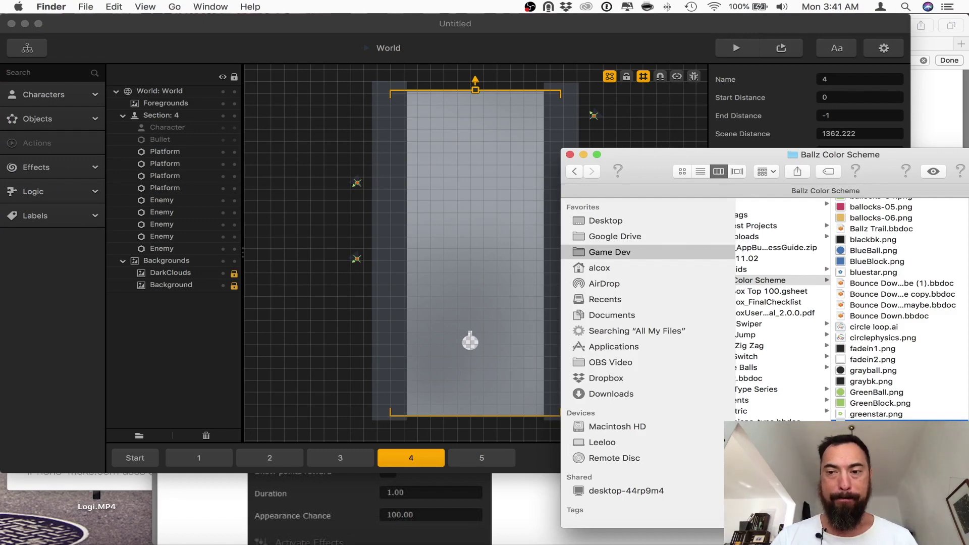
right_click(475, 253)
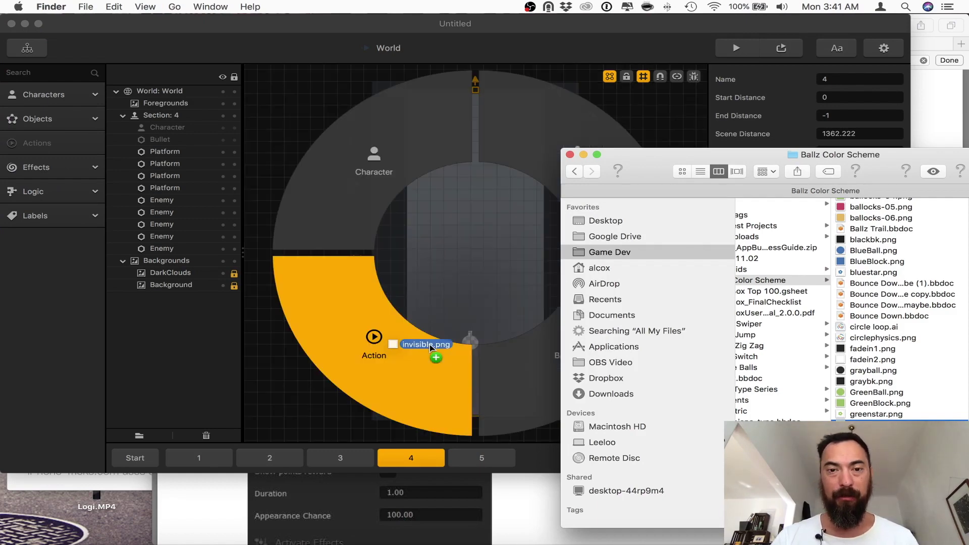
click(393, 368)
click(33, 149)
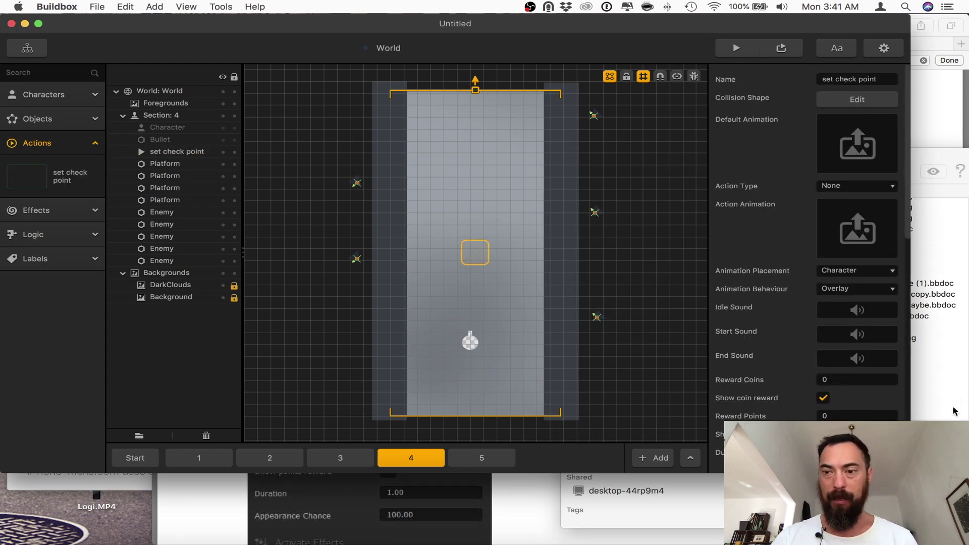
- Import invisible.png again as an action, name it "next check point" and set its action type to Next Checkpoint
click(955, 411)
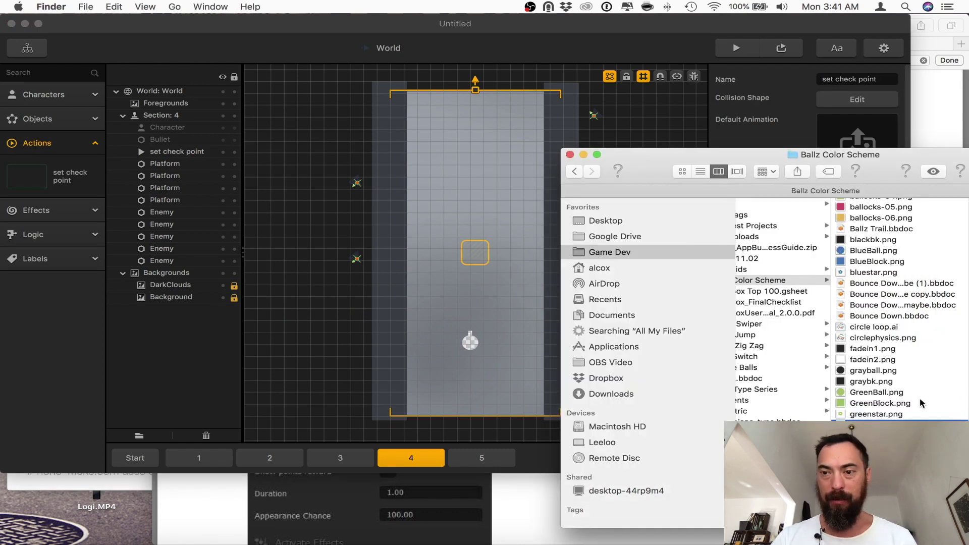
drag(948, 423, 384, 325)
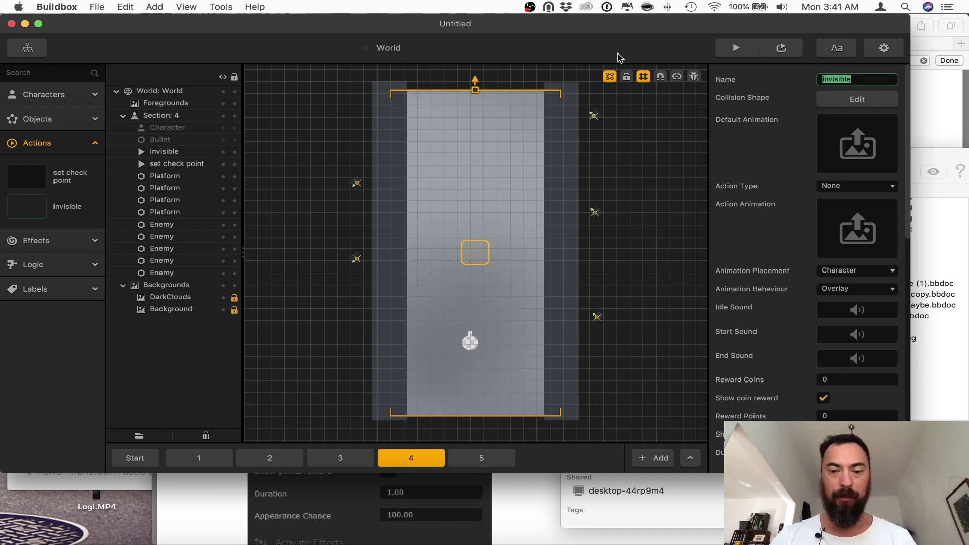
text(next check point)
key(Return)
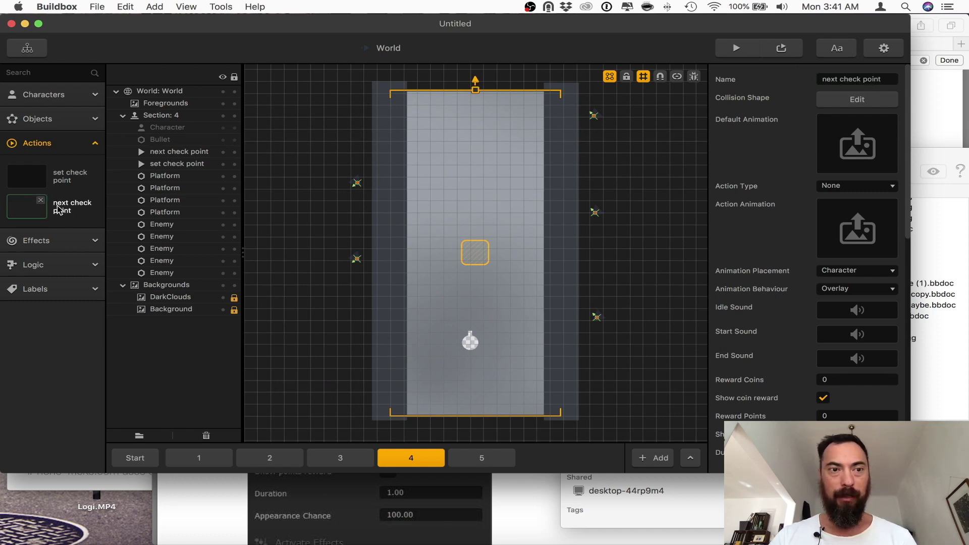
click(869, 190)
click(868, 283)
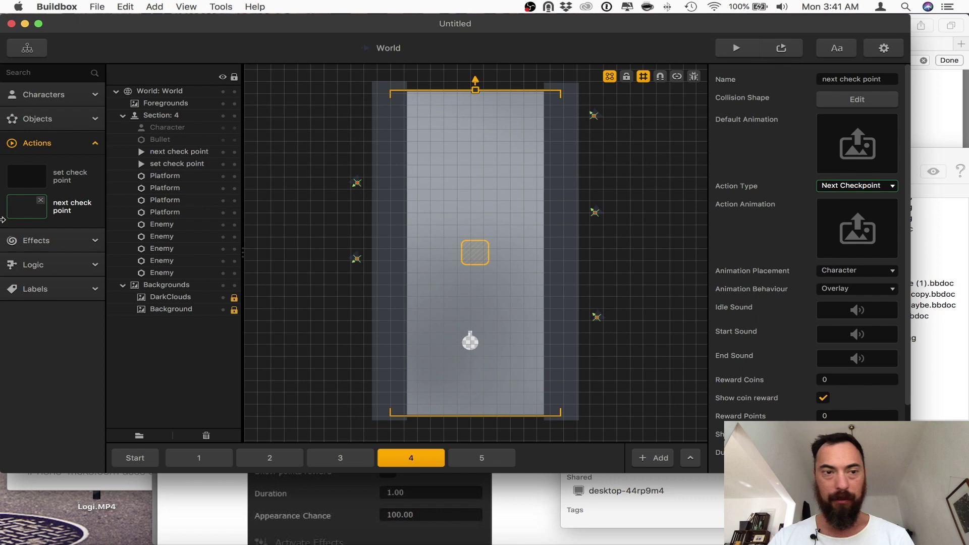
click(26, 176)
click(521, 329)
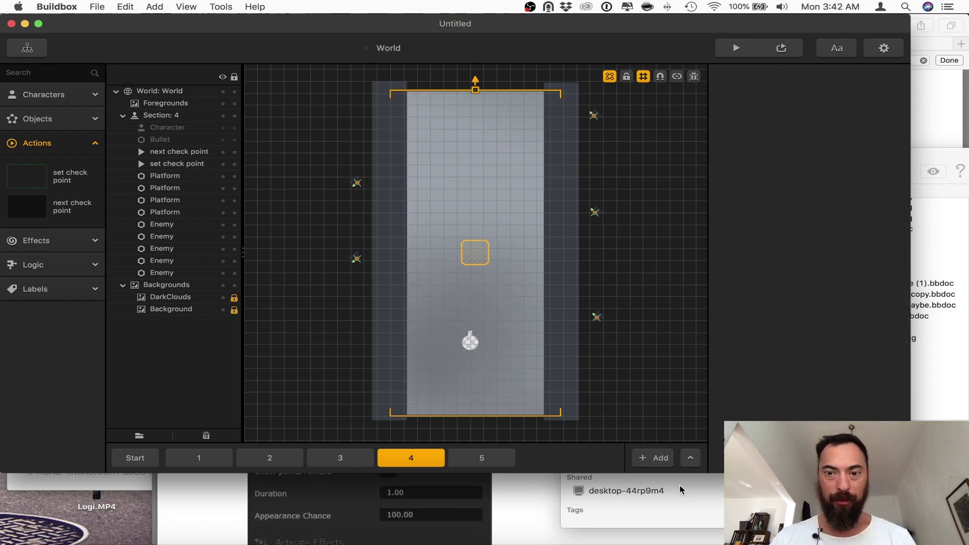
- Align the world's scenes so they follow one another on the timeline, and check their order there
click(690, 458)
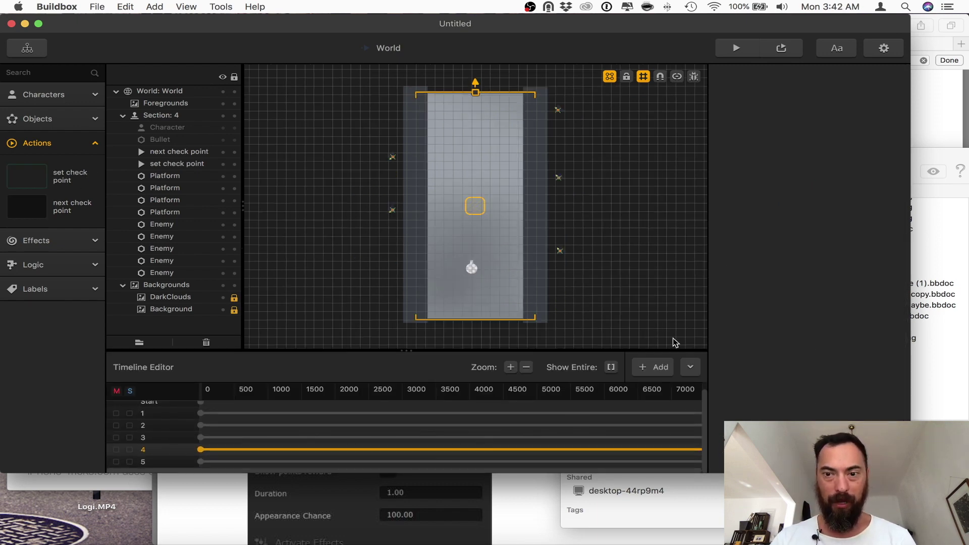
click(690, 369)
click(186, 7)
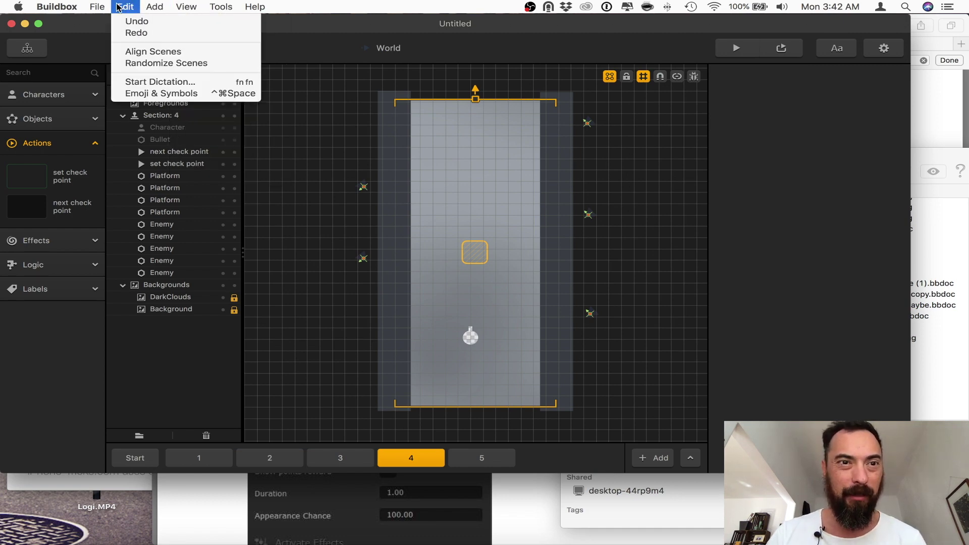
click(173, 53)
click(513, 289)
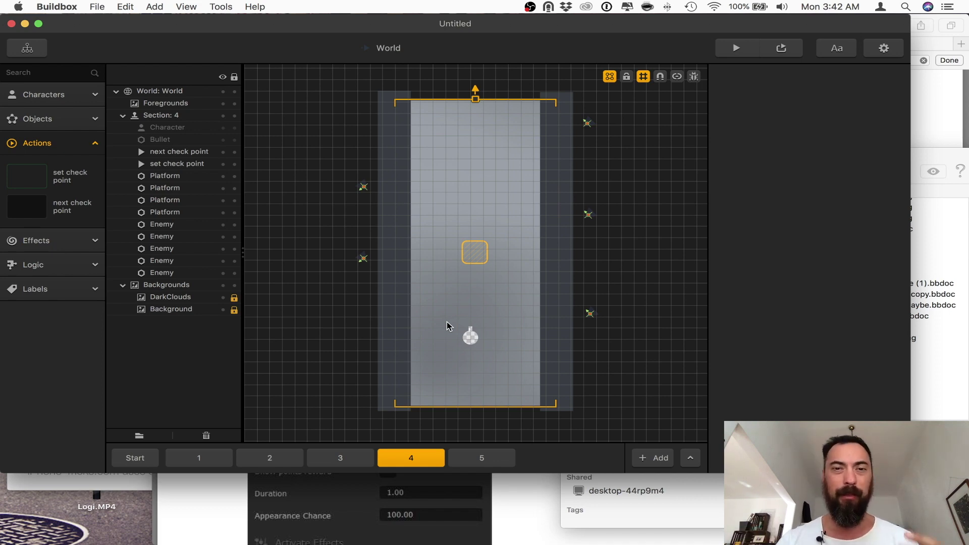
key(super+t)
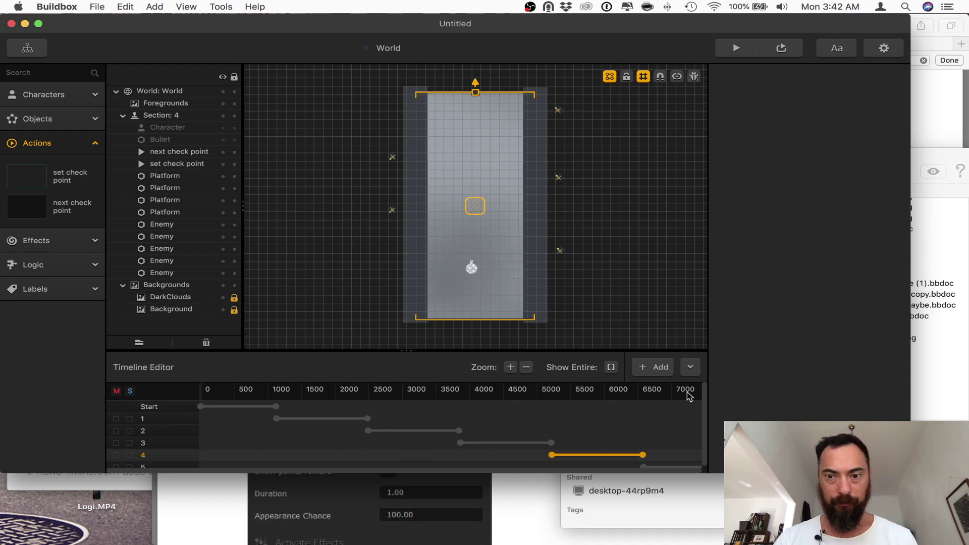
click(690, 367)
- Remove both checkpoint actions from scene 4 and play-test the game in the preview
click(476, 254)
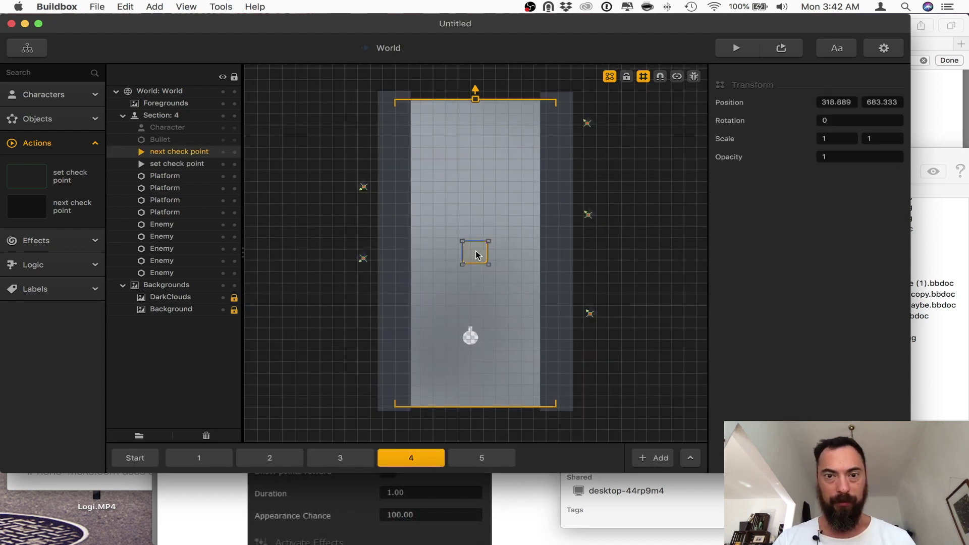
click(736, 48)
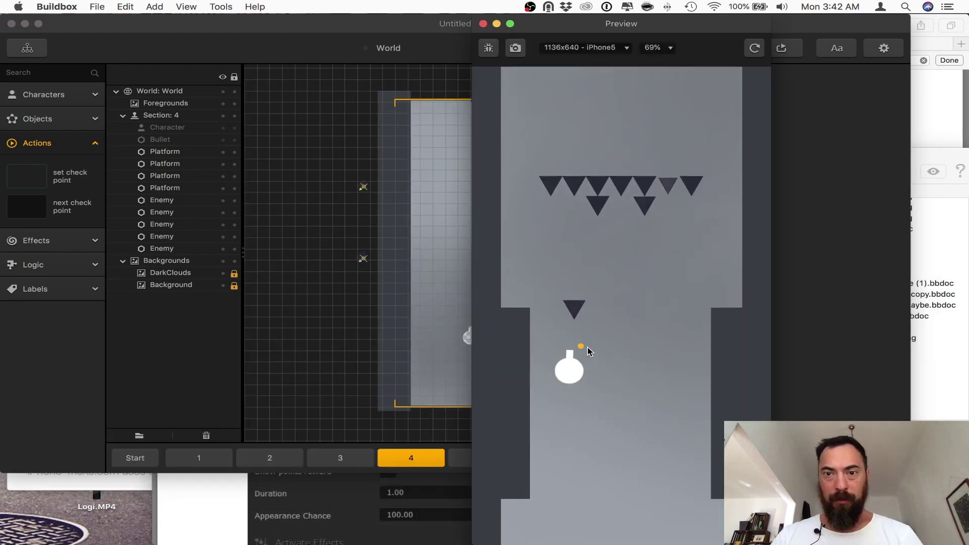
mouse_move(588, 351)
mouse_down()
mouse_move(612, 339)
mouse_move(655, 270)
mouse_move(646, 147)
mouse_up()
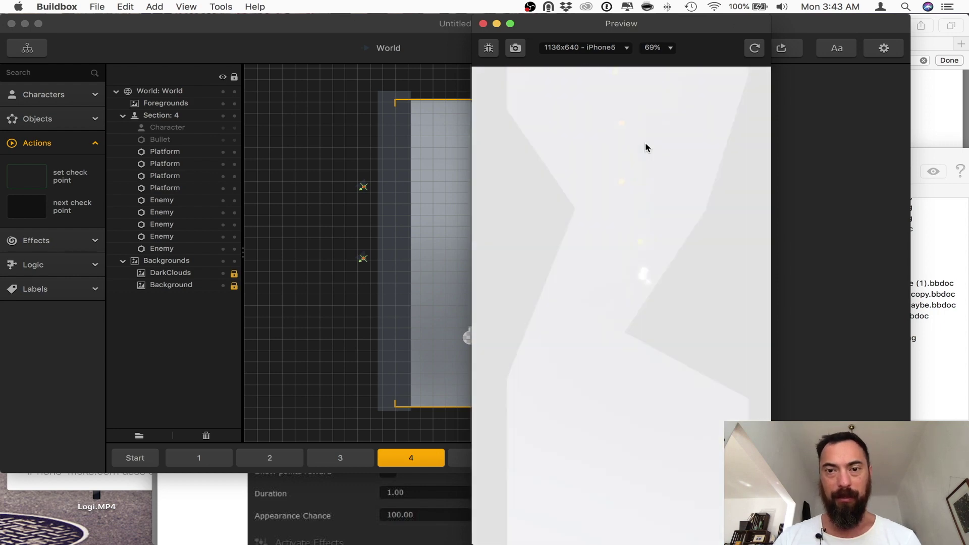
click(482, 24)
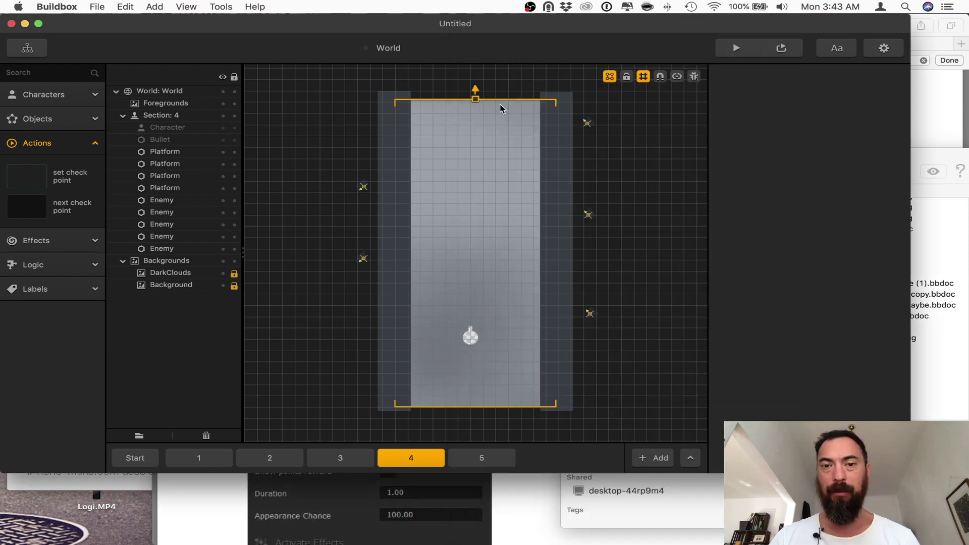
- Place a set check point strip across the lower end of scene 1, about 5.98 in horizontal scale, and copy it into scenes 2 and 3
drag(26, 176, 464, 364)
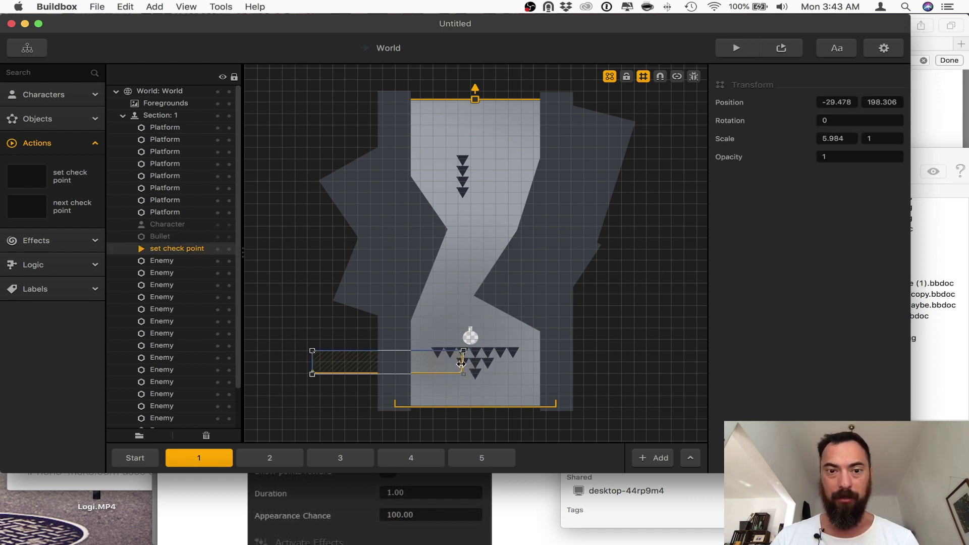
drag(325, 369, 407, 401)
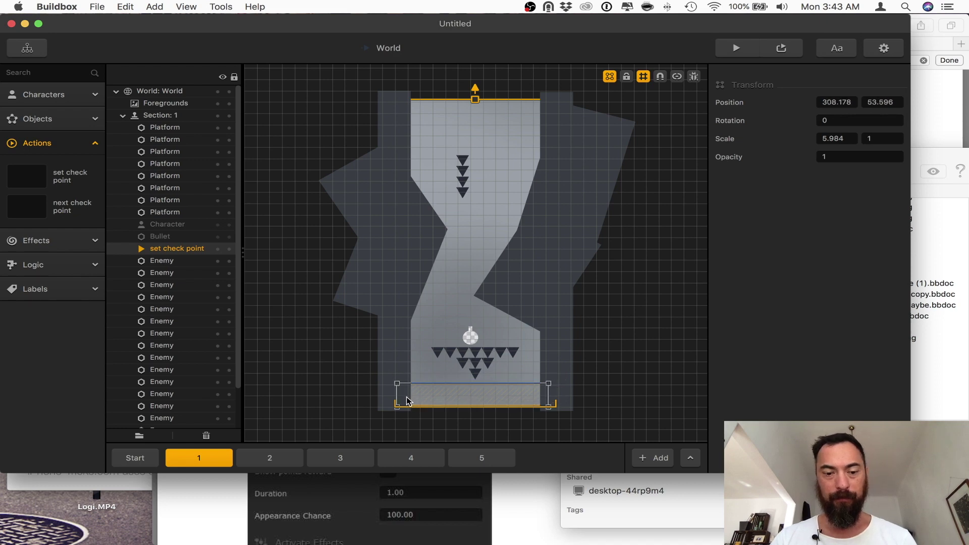
click(282, 459)
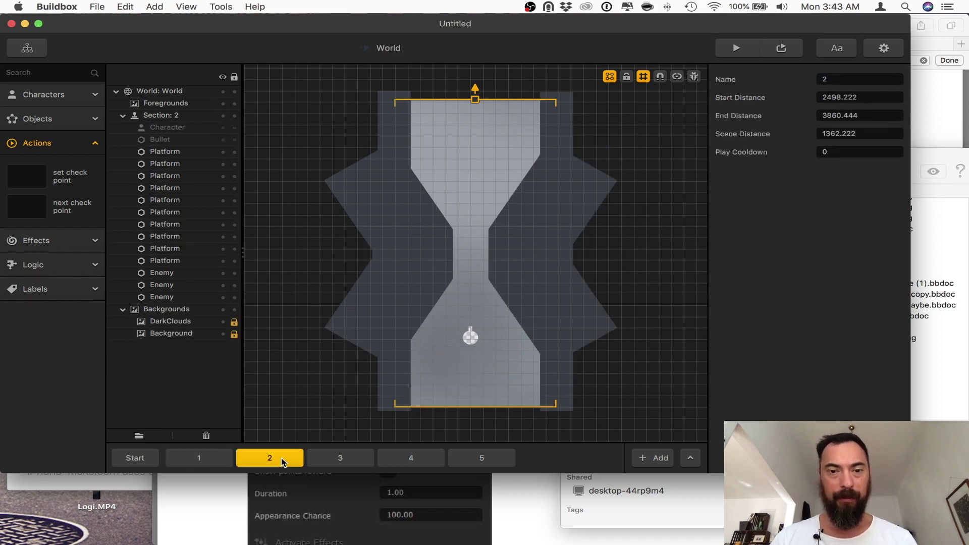
click(337, 459)
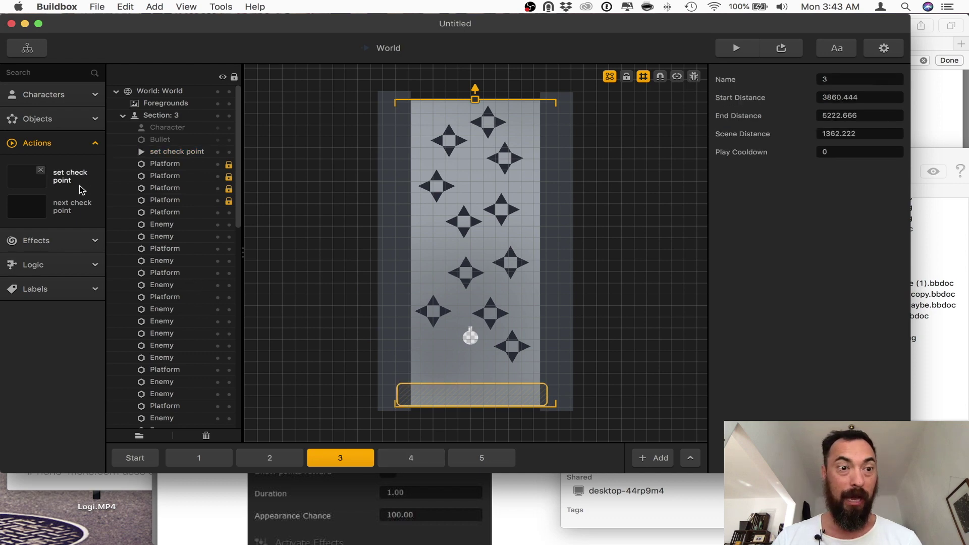
- Add a next check point action beside scene 3's lane and copy that scene's set check point strip to scenes 4 and 5
drag(26, 206, 313, 292)
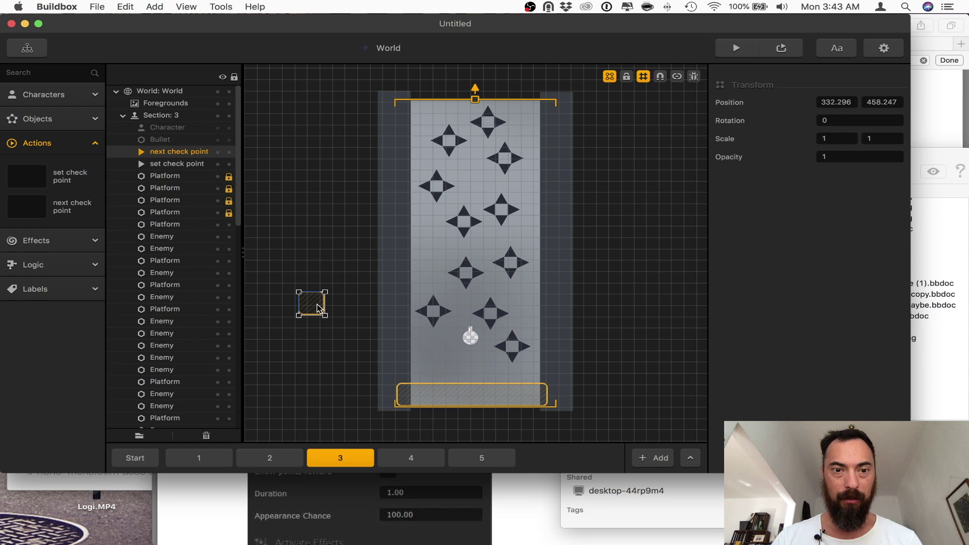
click(451, 405)
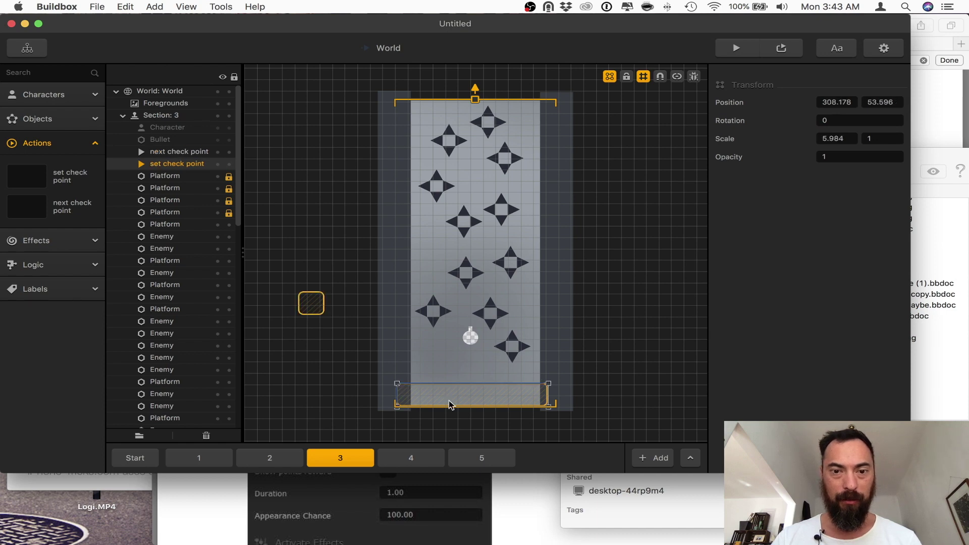
click(410, 458)
click(479, 457)
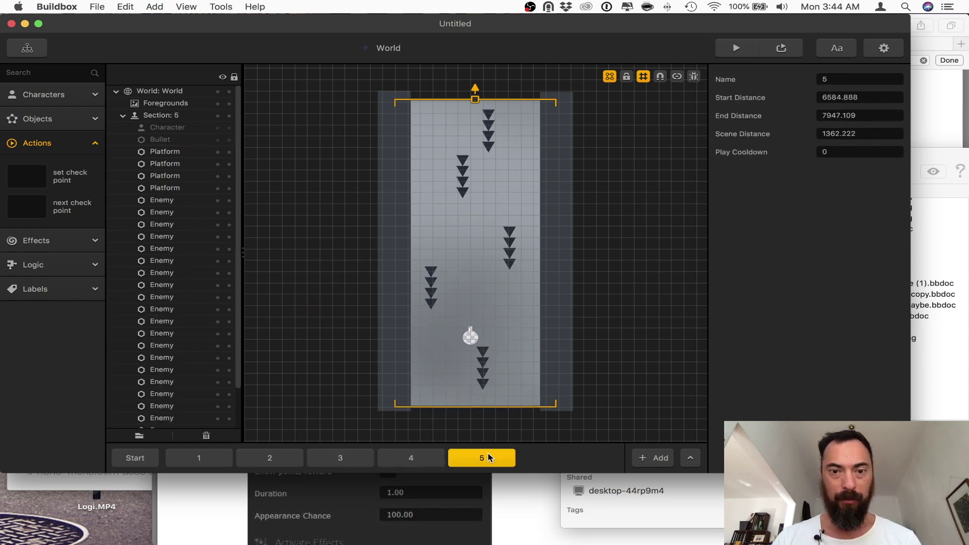
- Move scene 3's next check point against the lane's left wall at about 129, 706 and stretch it to about 1.43 by 3.98 scale
click(340, 458)
drag(313, 302, 445, 203)
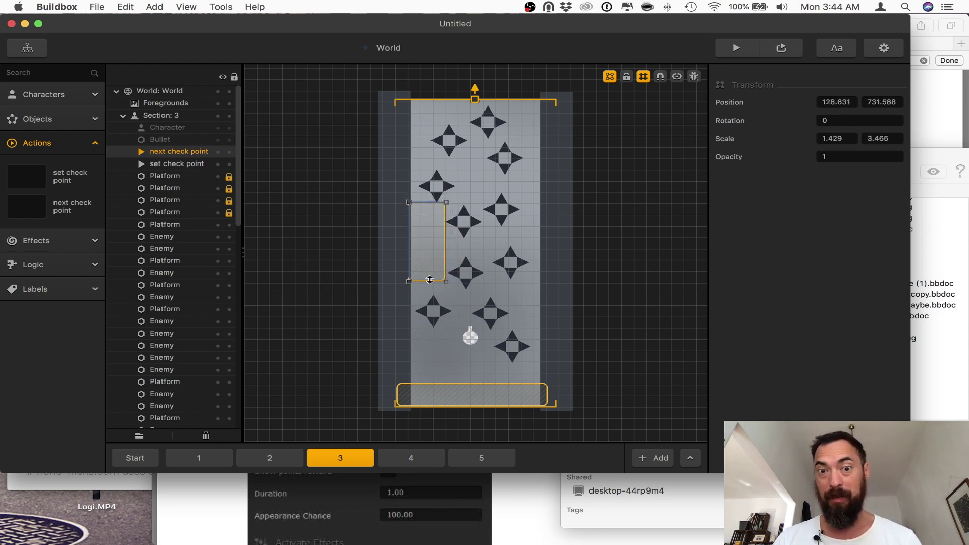
drag(429, 280, 428, 291)
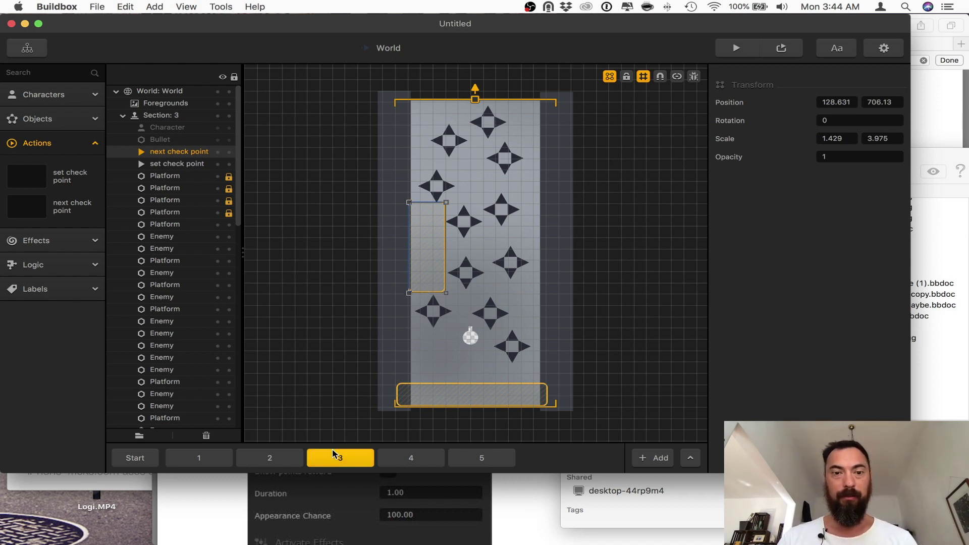
- Play-test the game in the preview from scene 2, steering the character among the rotating enemies
click(277, 461)
click(751, 52)
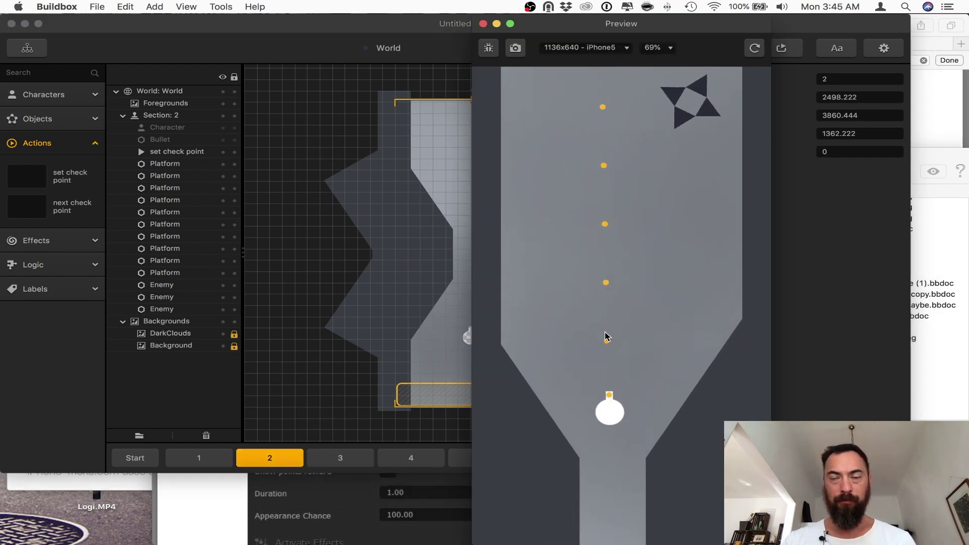
drag(629, 320, 558, 255)
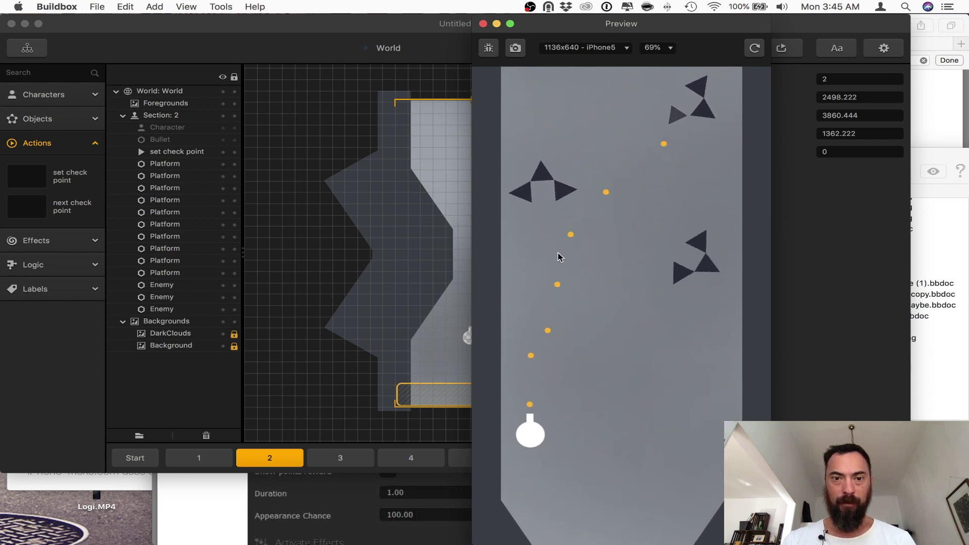
drag(607, 489, 612, 396)
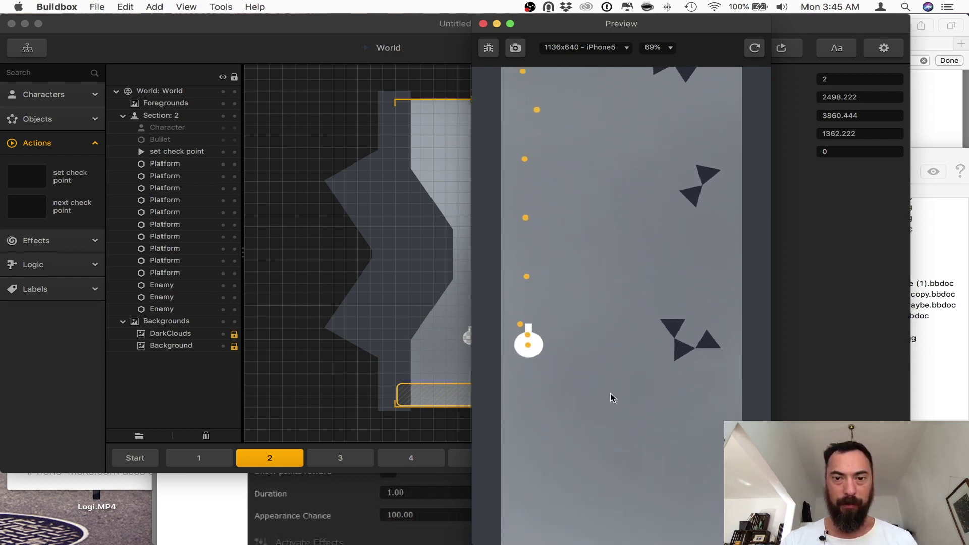
- Show the collision shapes in the preview, steer the character into the next check point area, and close the preview
click(488, 48)
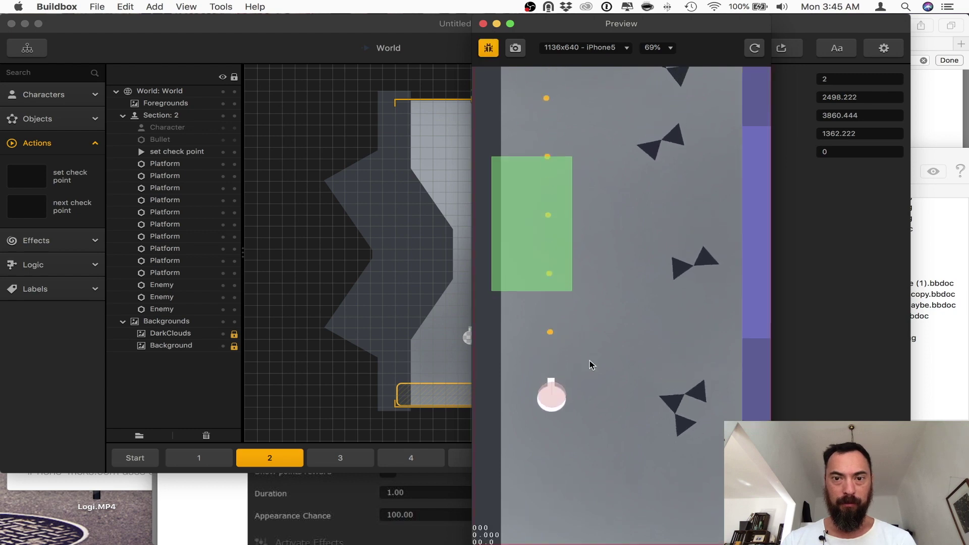
drag(558, 426, 553, 366)
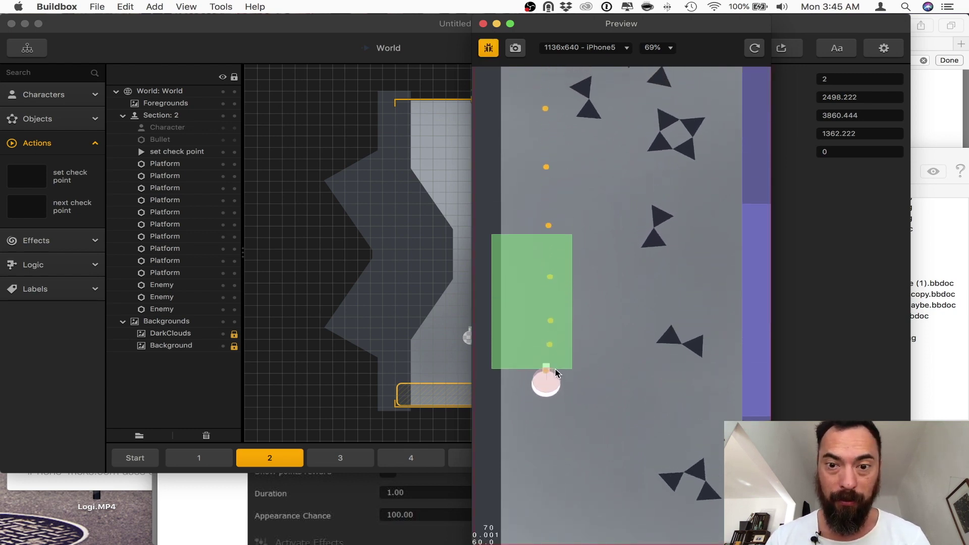
drag(614, 395, 575, 333)
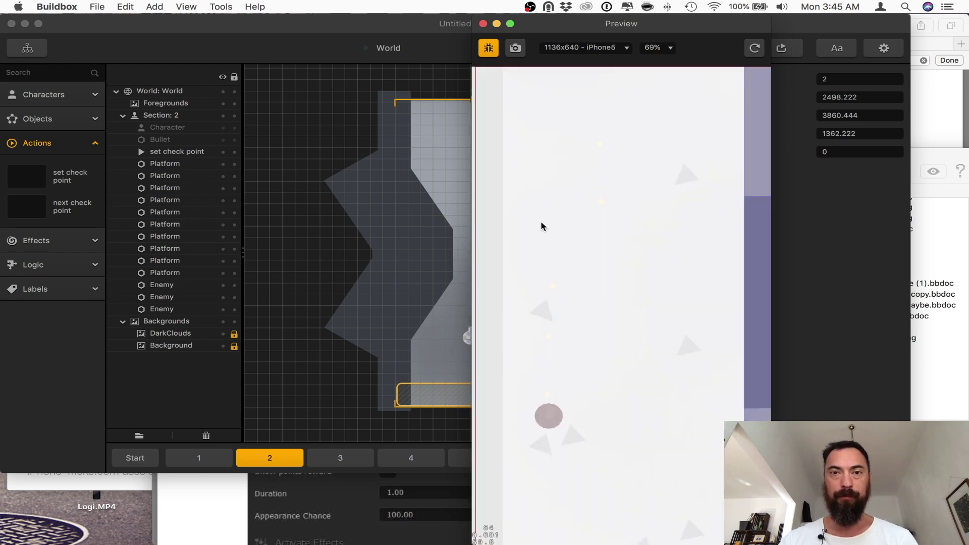
click(483, 24)
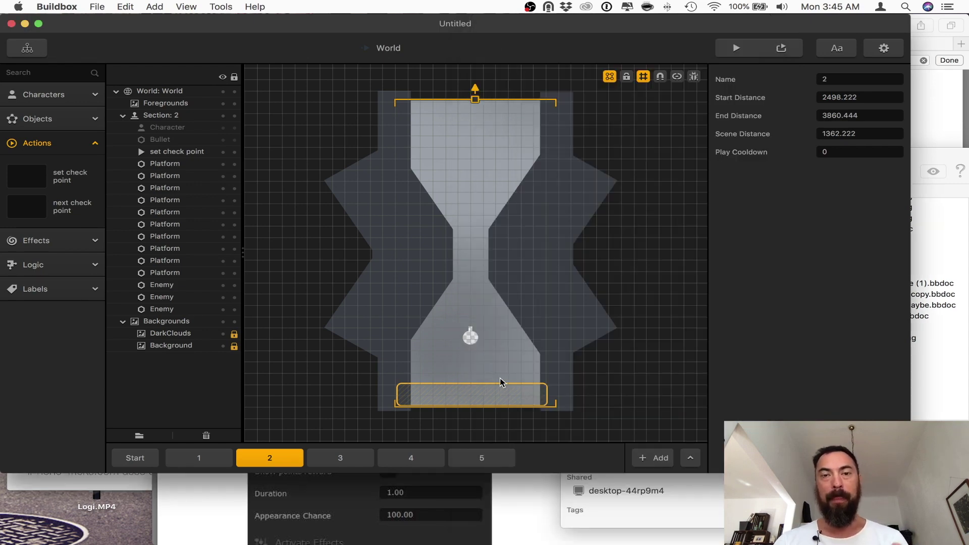
scroll(503, 383, up, 1)
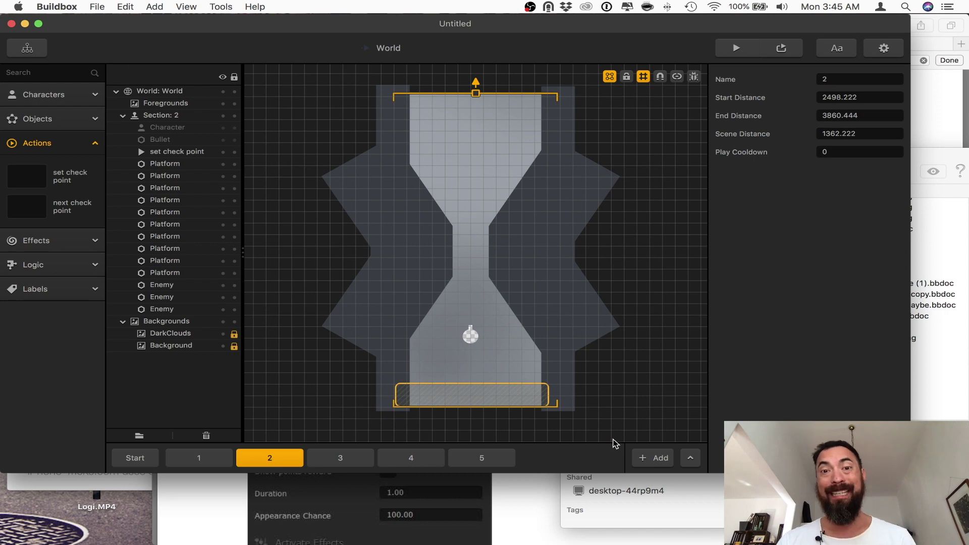
- Switch to the Buildbox user manual in Safari and highlight the Restart Checkpoint description to examine what that action does
scroll(506, 425, down, 1)
scroll(506, 426, down, 1)
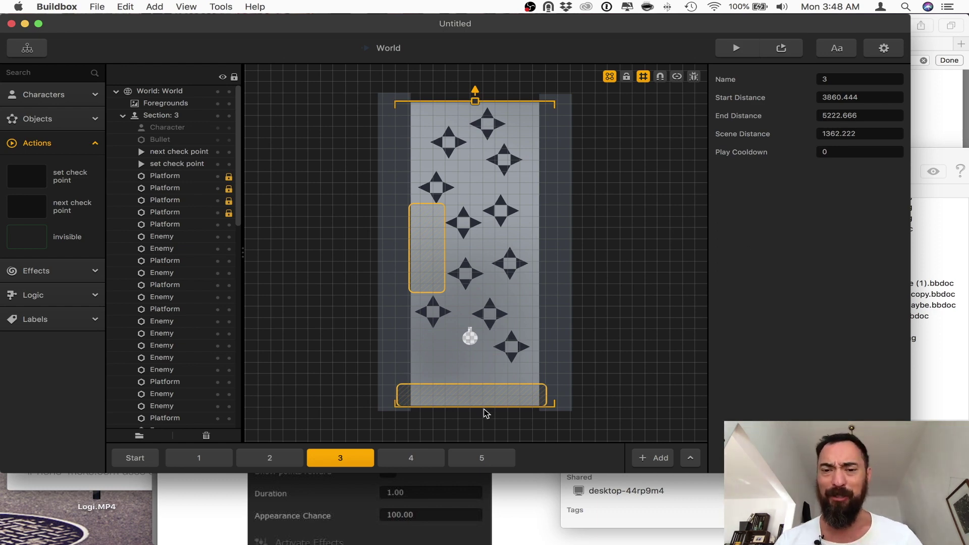
click(519, 499)
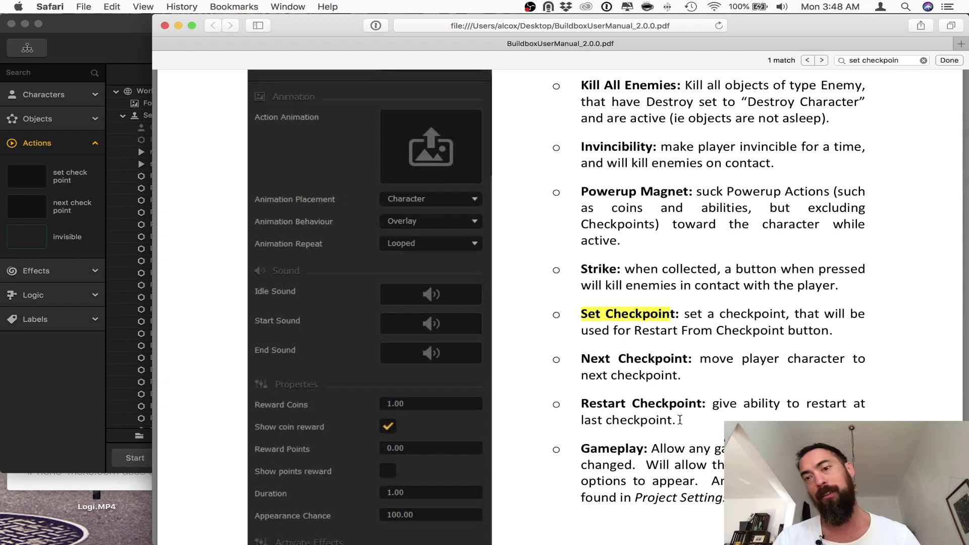
drag(680, 420, 584, 397)
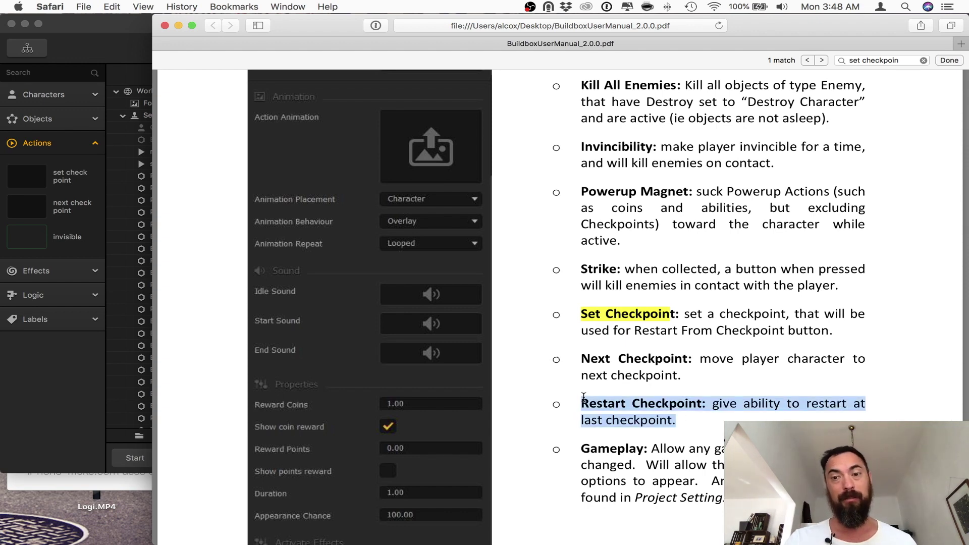
click(164, 230)
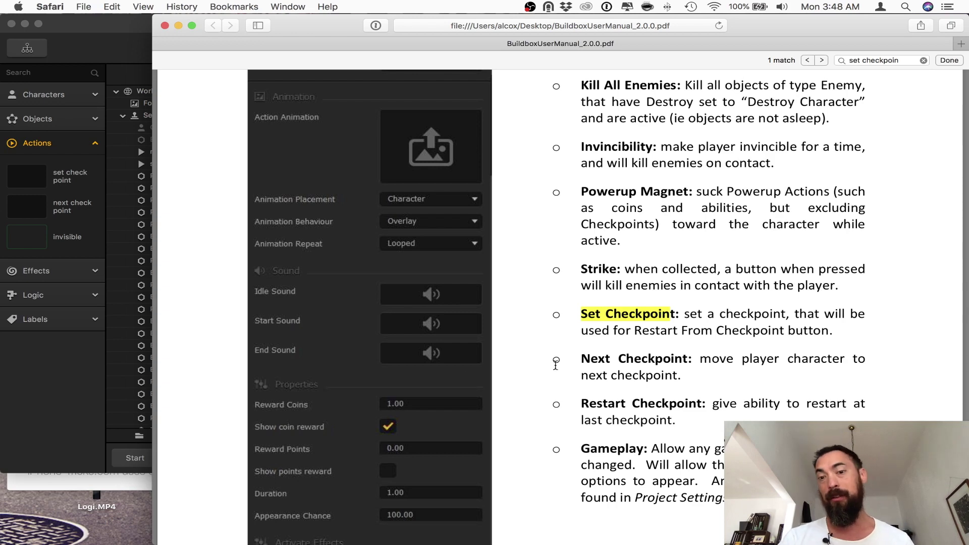
drag(581, 404, 603, 398)
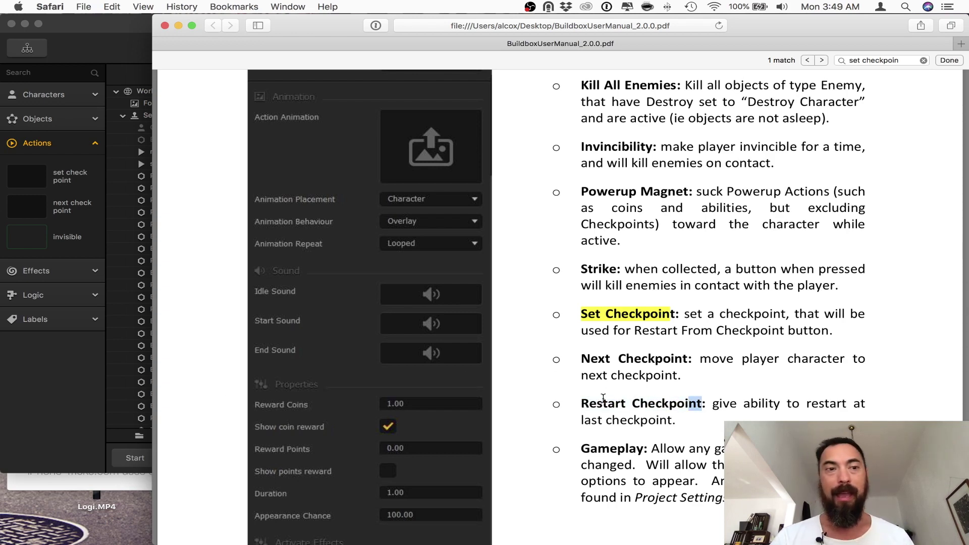
- Switch back to Buildbox and set the function of the Game Over UI's Restart button to Restart Checkpoint
click(115, 395)
click(27, 49)
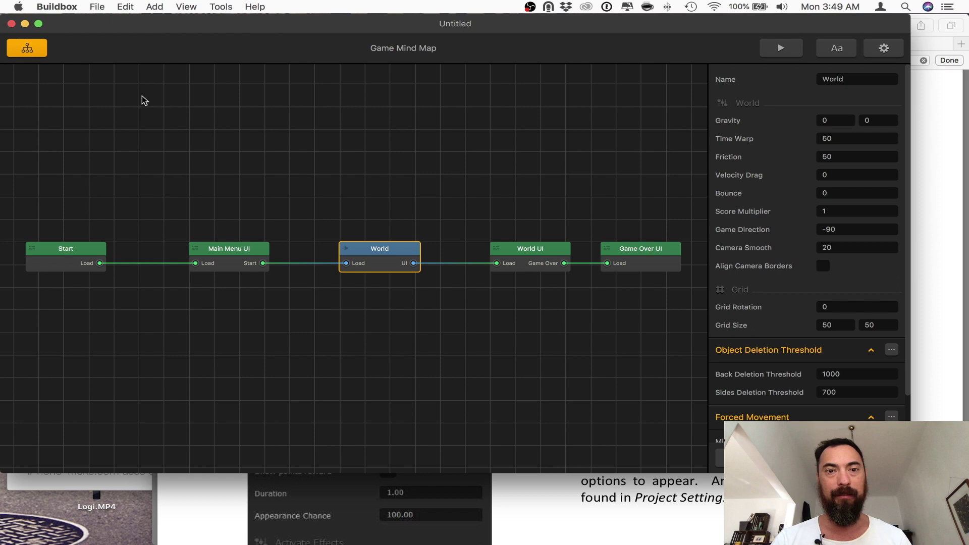
click(550, 259)
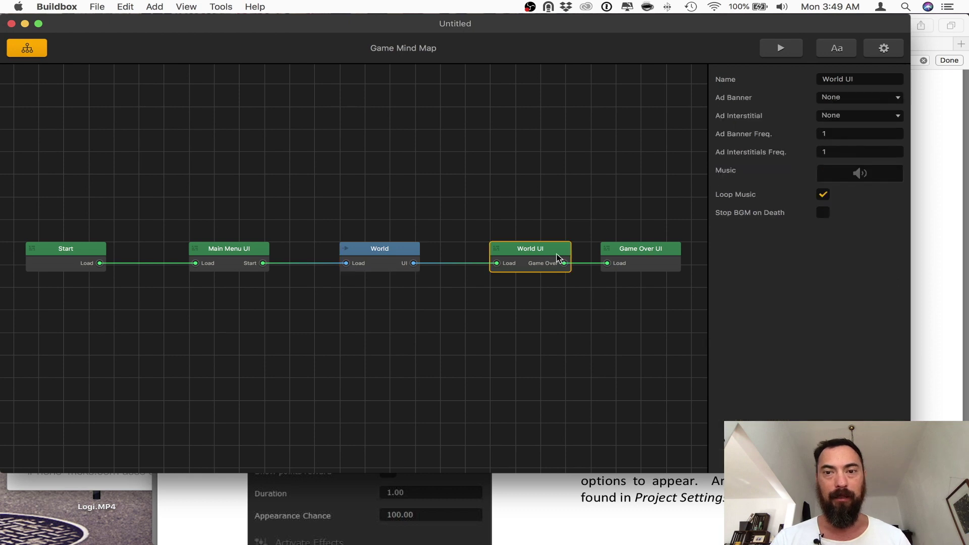
double_click(613, 253)
click(538, 357)
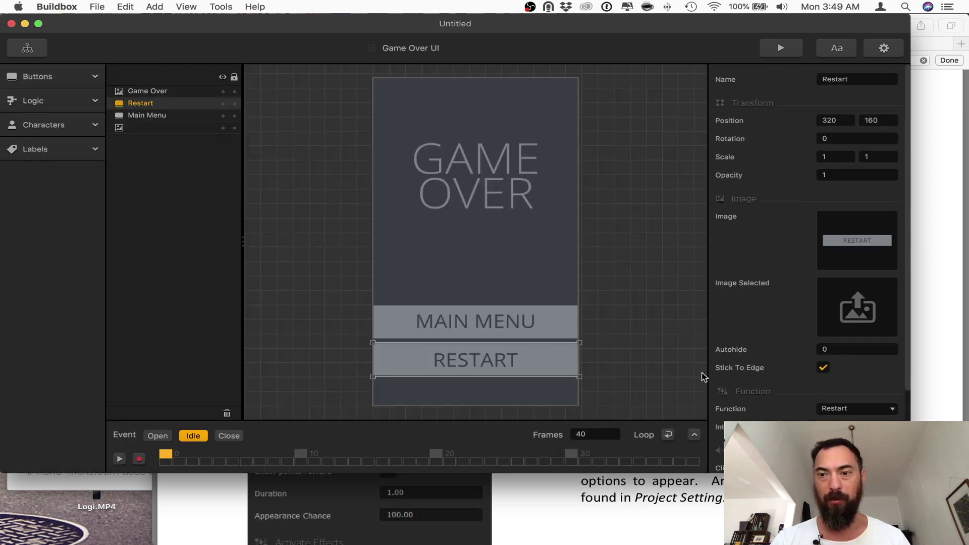
click(873, 409)
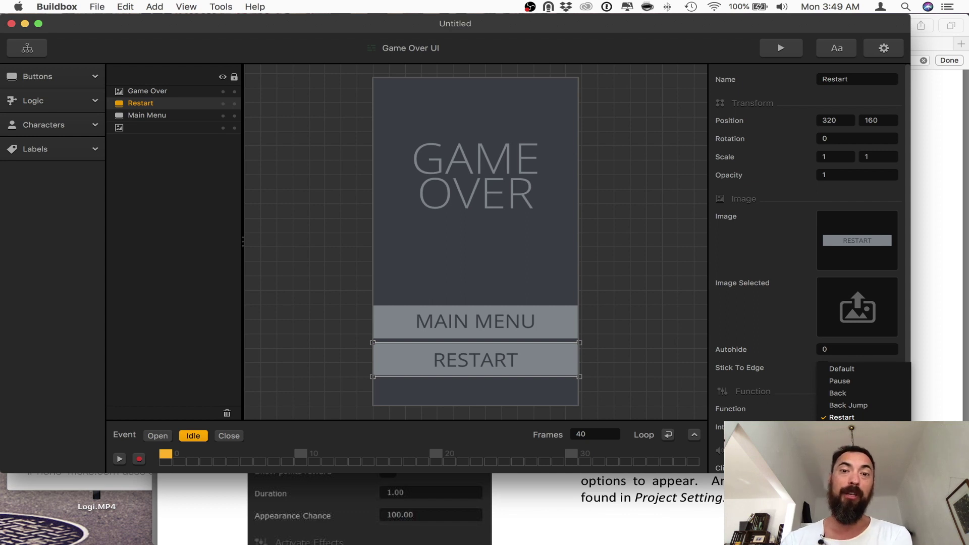
click(852, 430)
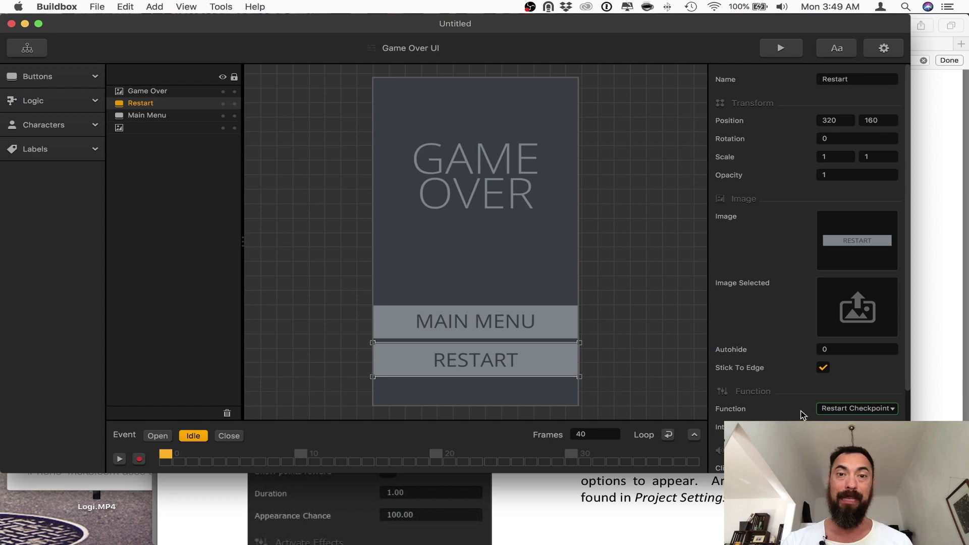
scroll(573, 93, down, 1)
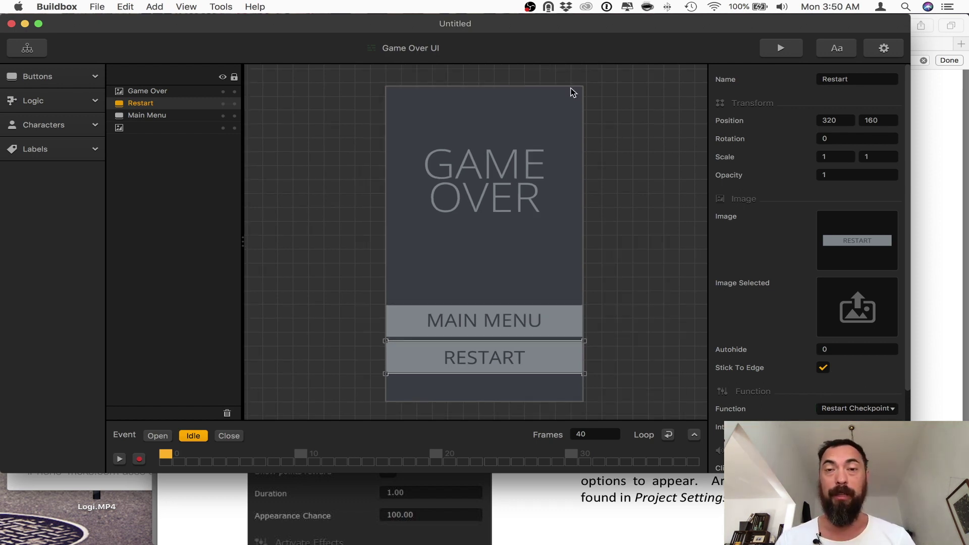